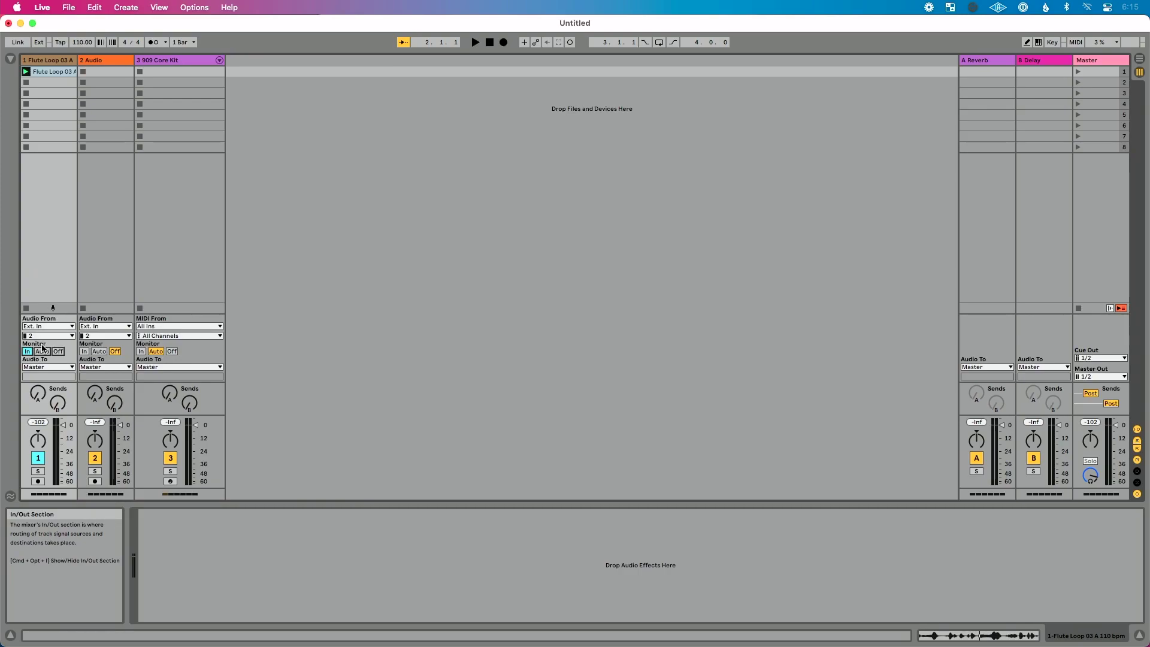
- Re-show the mixer's In/Out section, set track 1's Monitor to Auto, and arm track 1
left_click(1136, 430)
left_click(1136, 430)
left_click(42, 352)
left_click(58, 351)
left_click(41, 351)
left_click(27, 351)
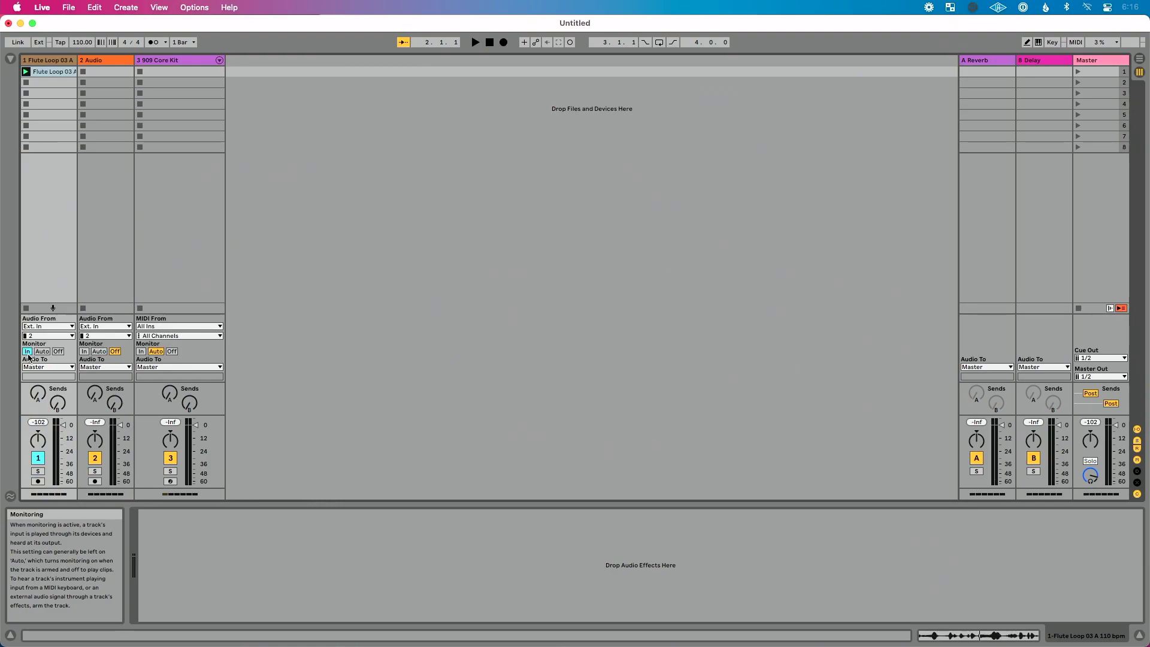
left_click(42, 352)
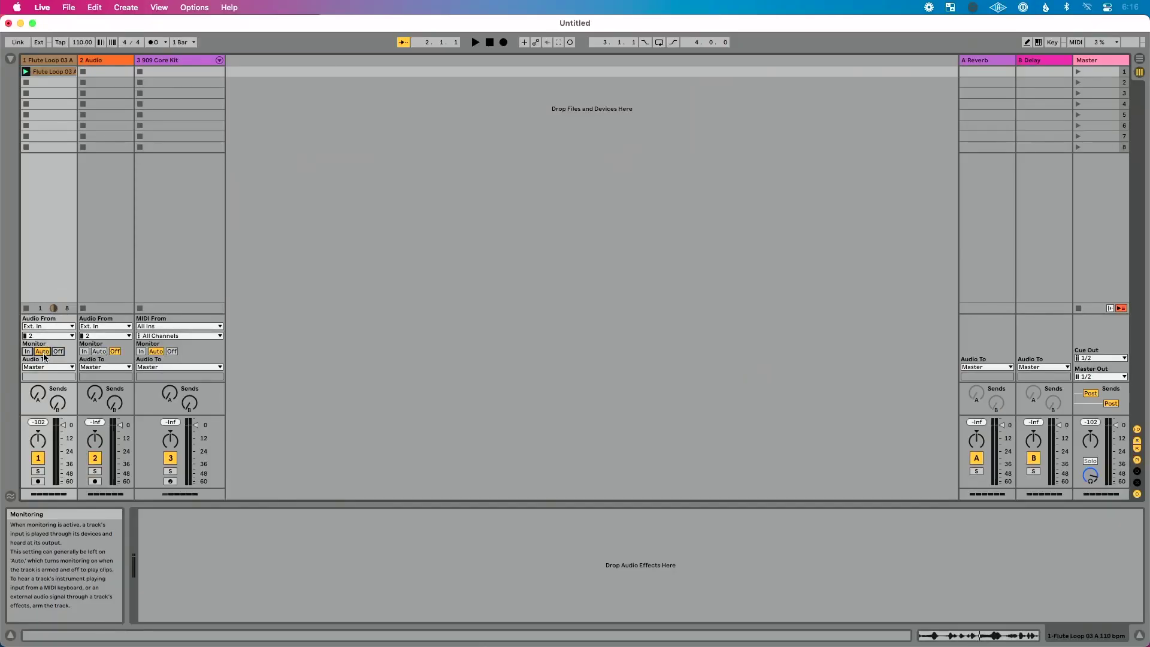
left_click(41, 481)
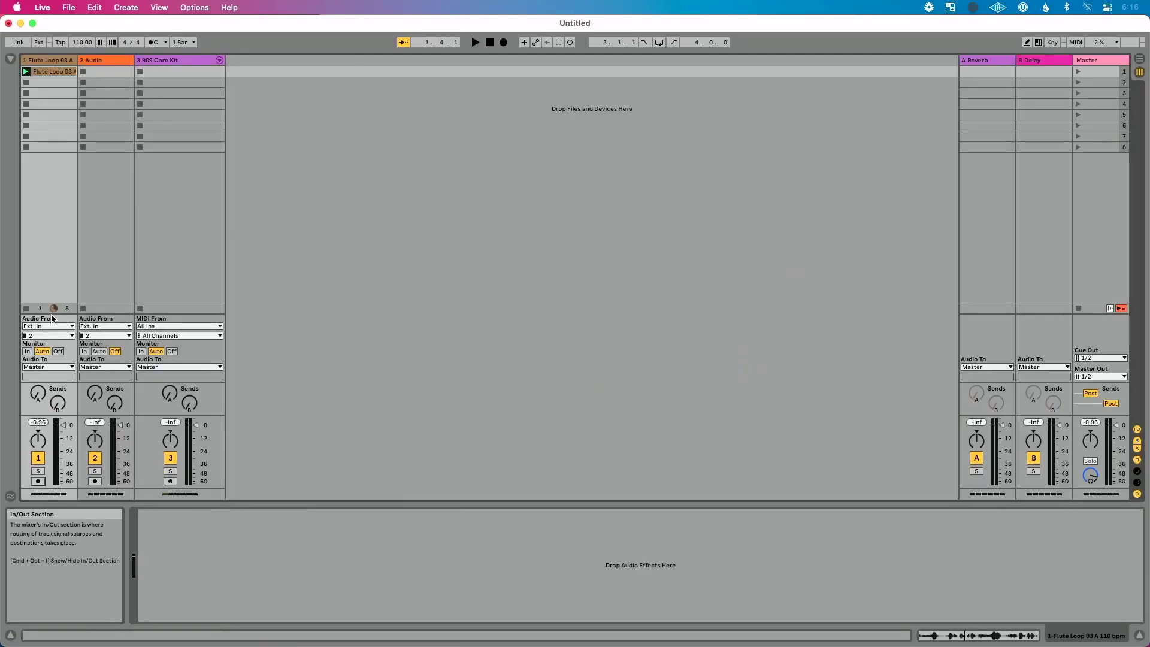
- Switch track 1's Monitor setting from Auto to Off
left_click(58, 351)
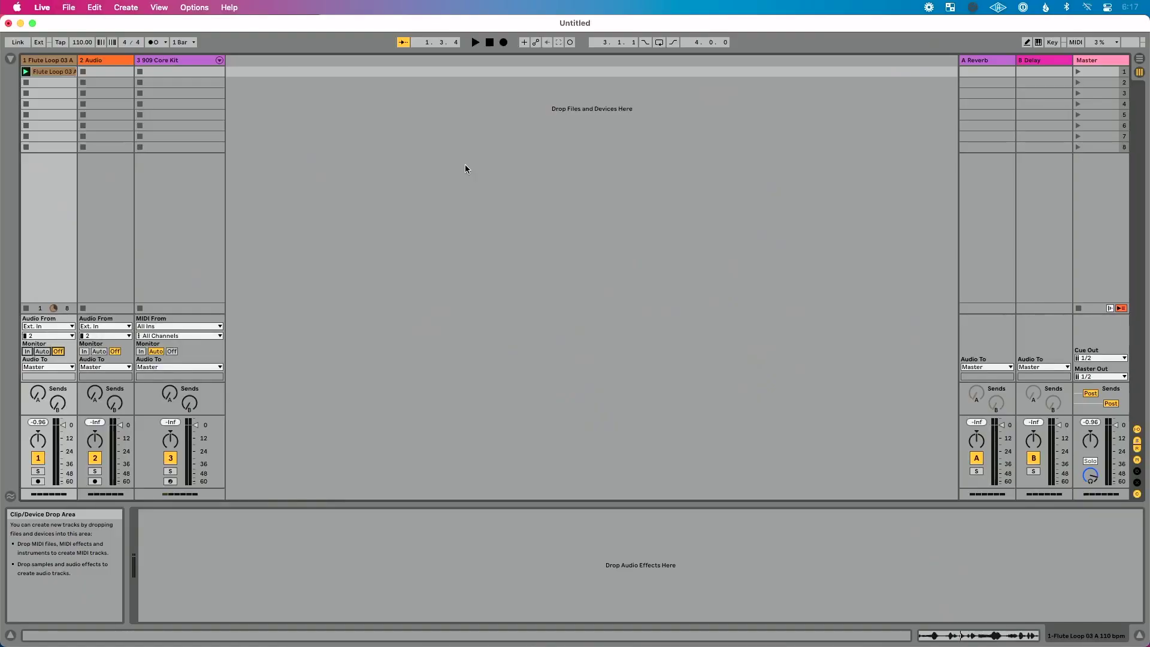
key("Tab")
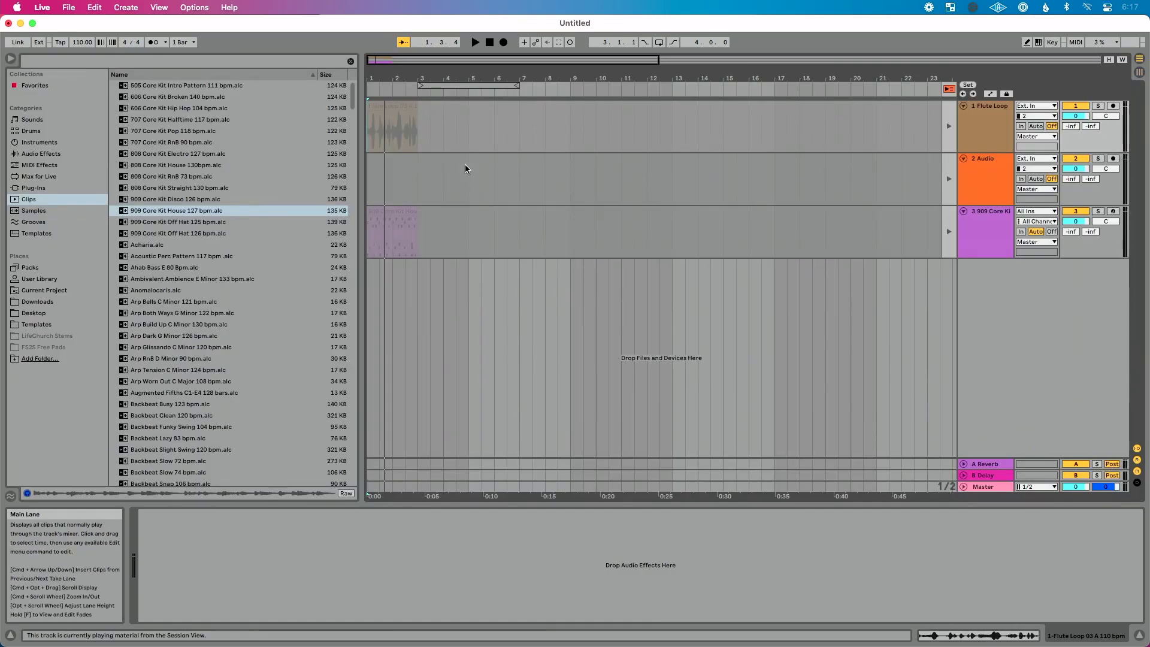
left_click(11, 60)
key("space")
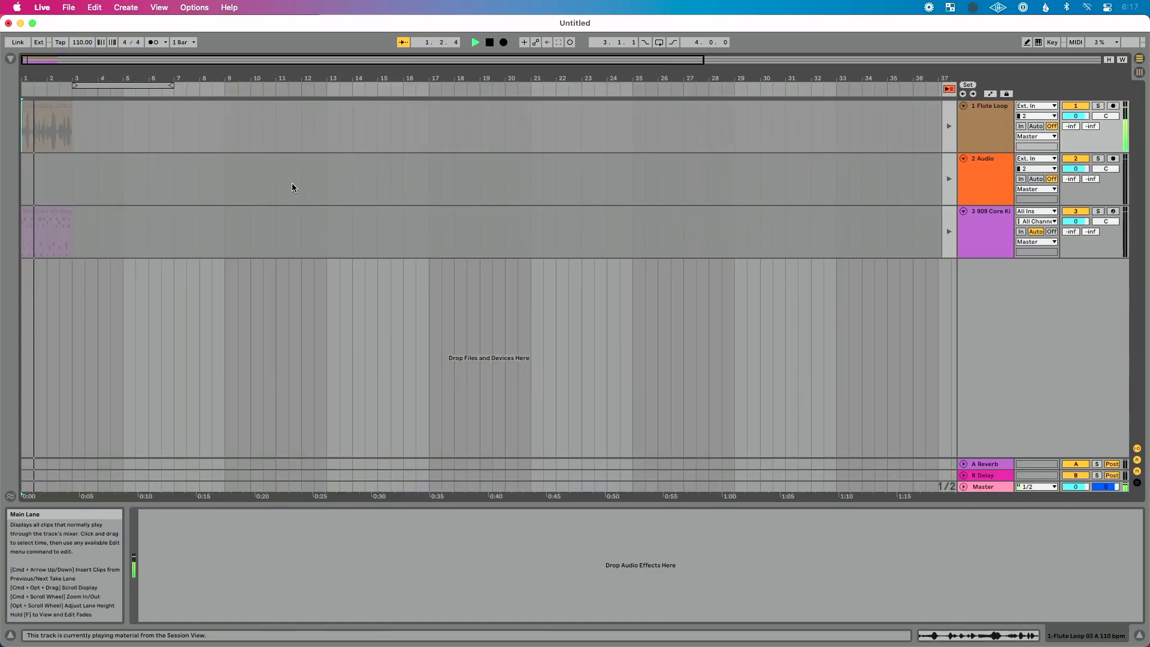
key("space")
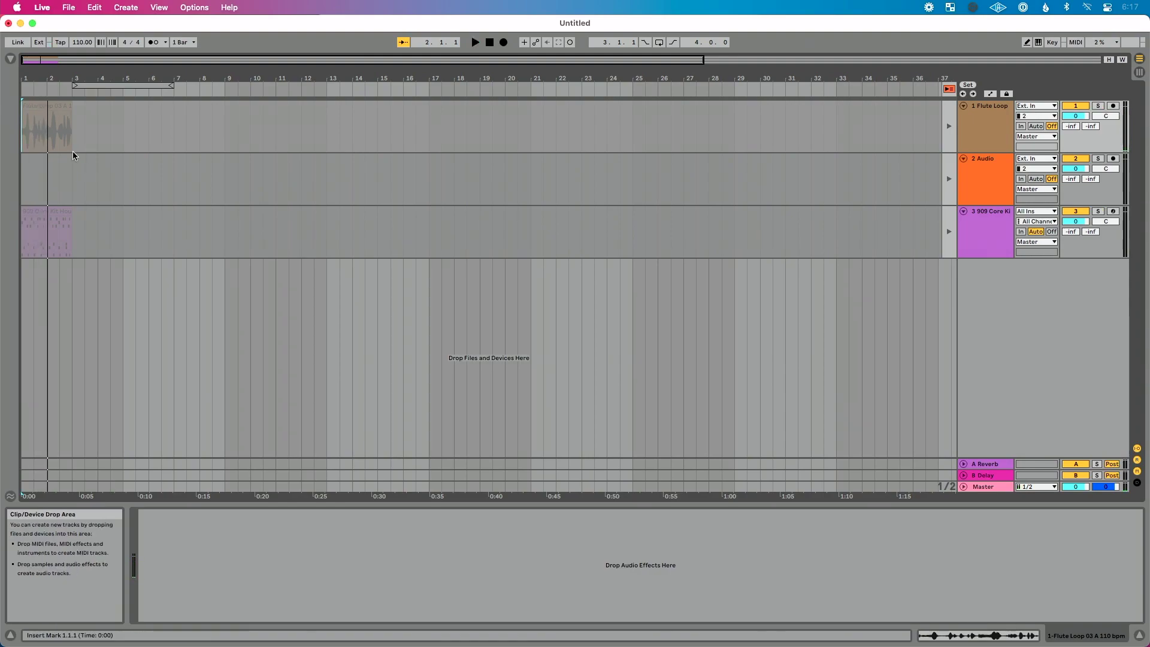
left_click(56, 135)
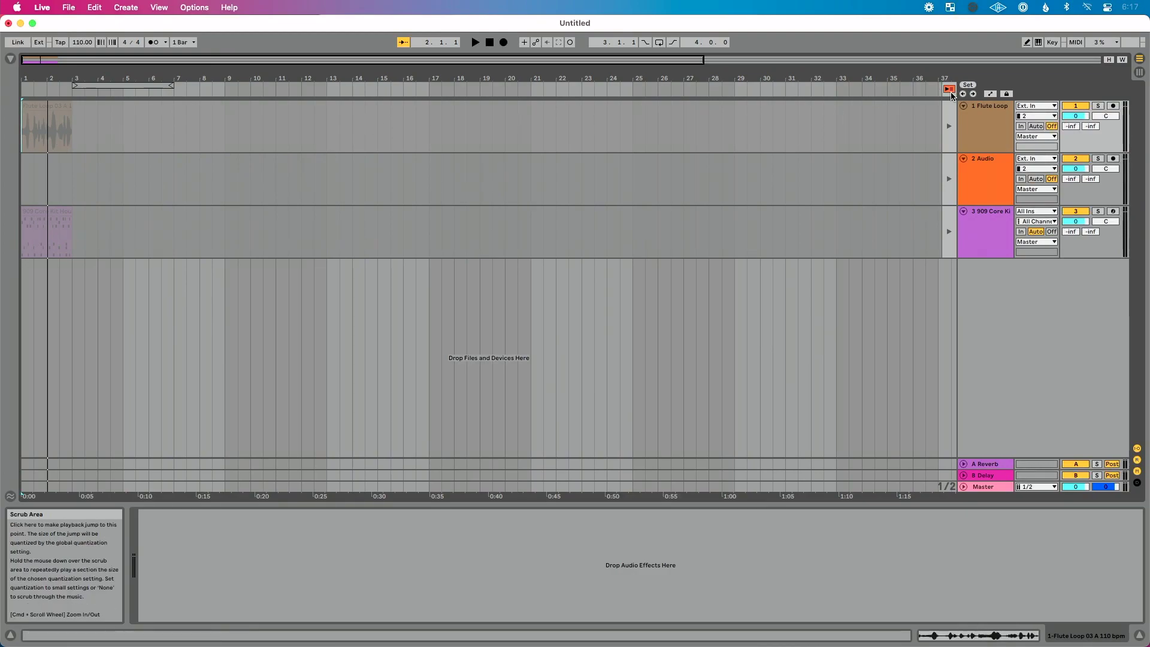
key("Tab")
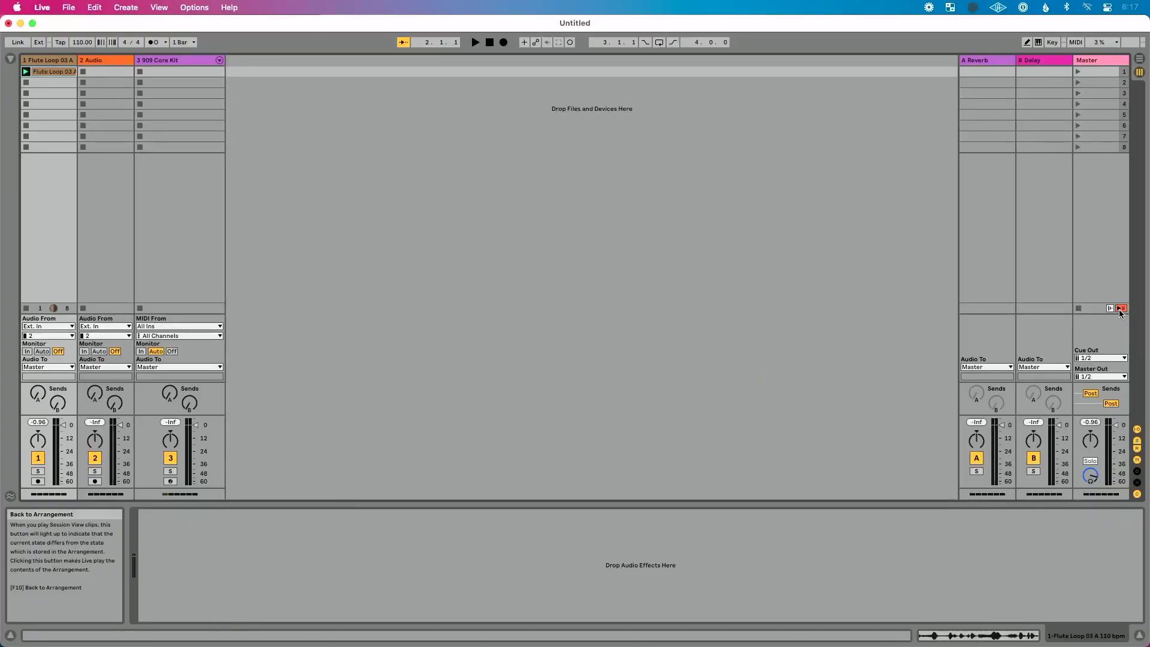
- Launch scene 1 from the Master column and view the result in Arrangement View
key("Tab")
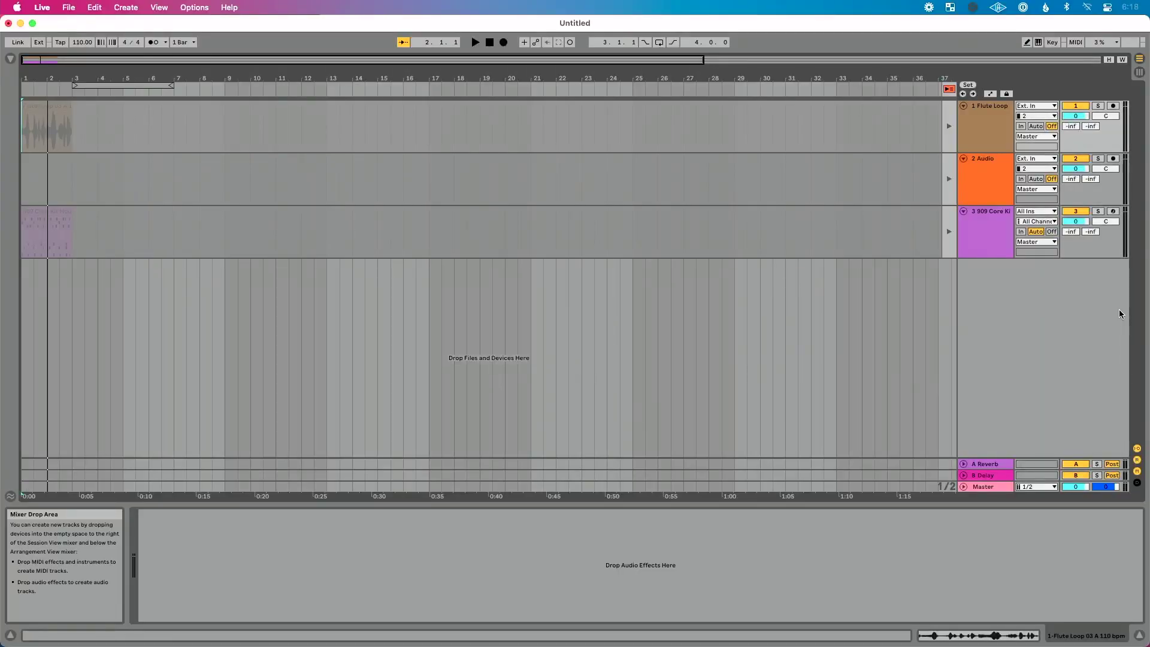
key("Tab")
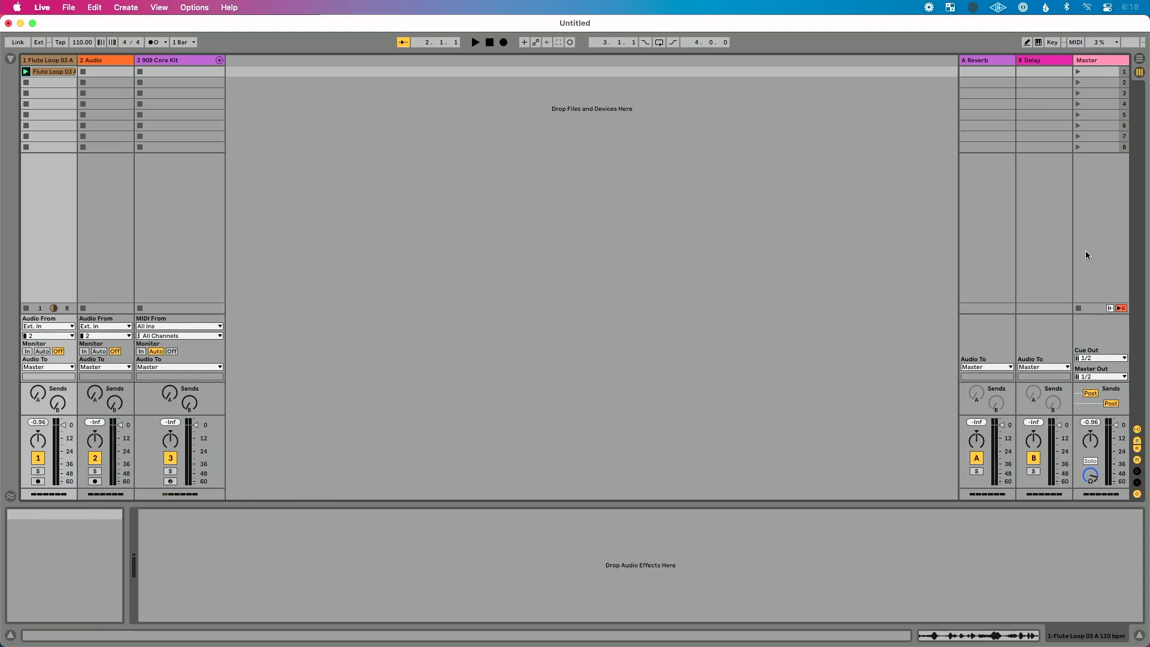
left_click(1077, 71)
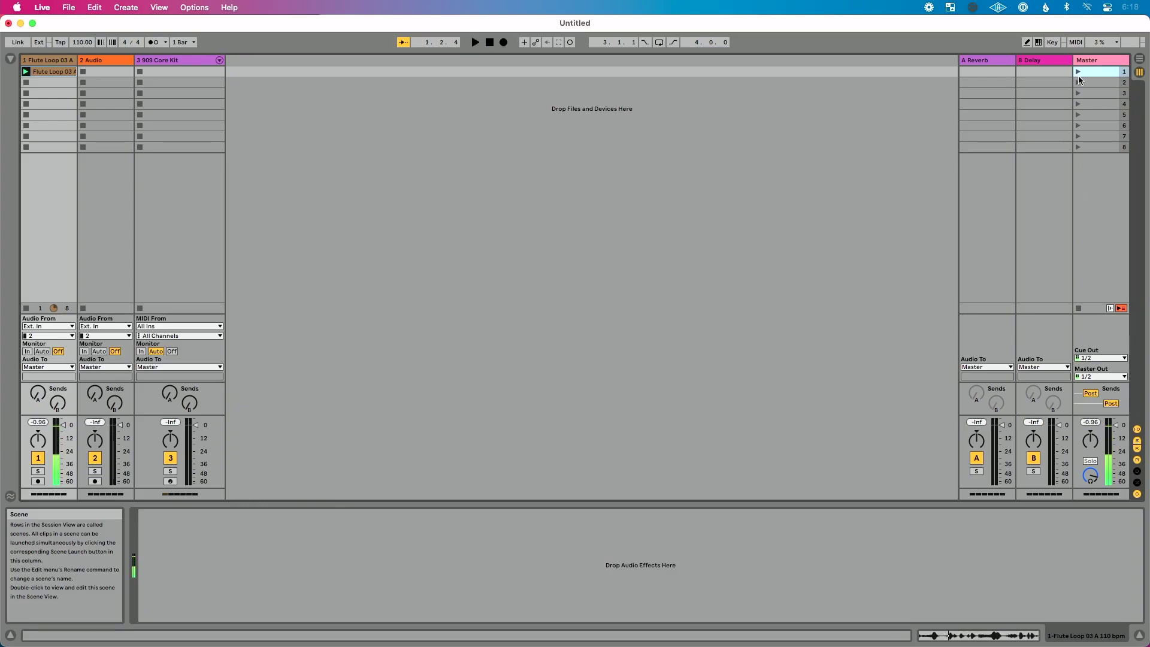
key("Tab")
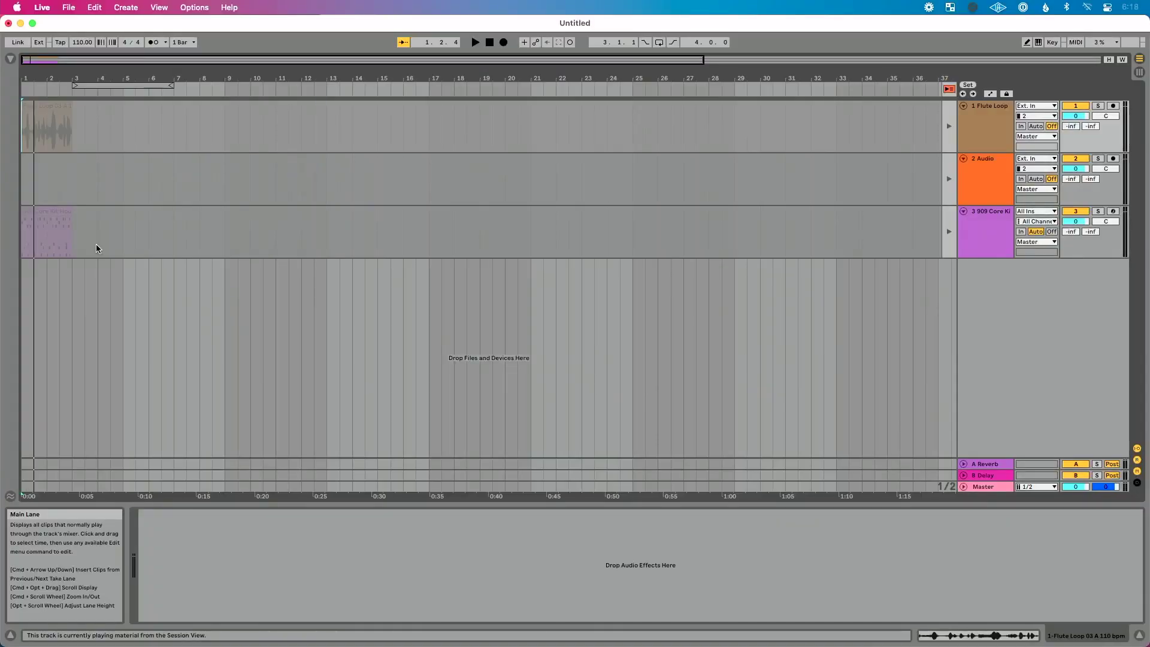
- Use Back to Arrangement, then play the first bar and stop playback
left_click(948, 88)
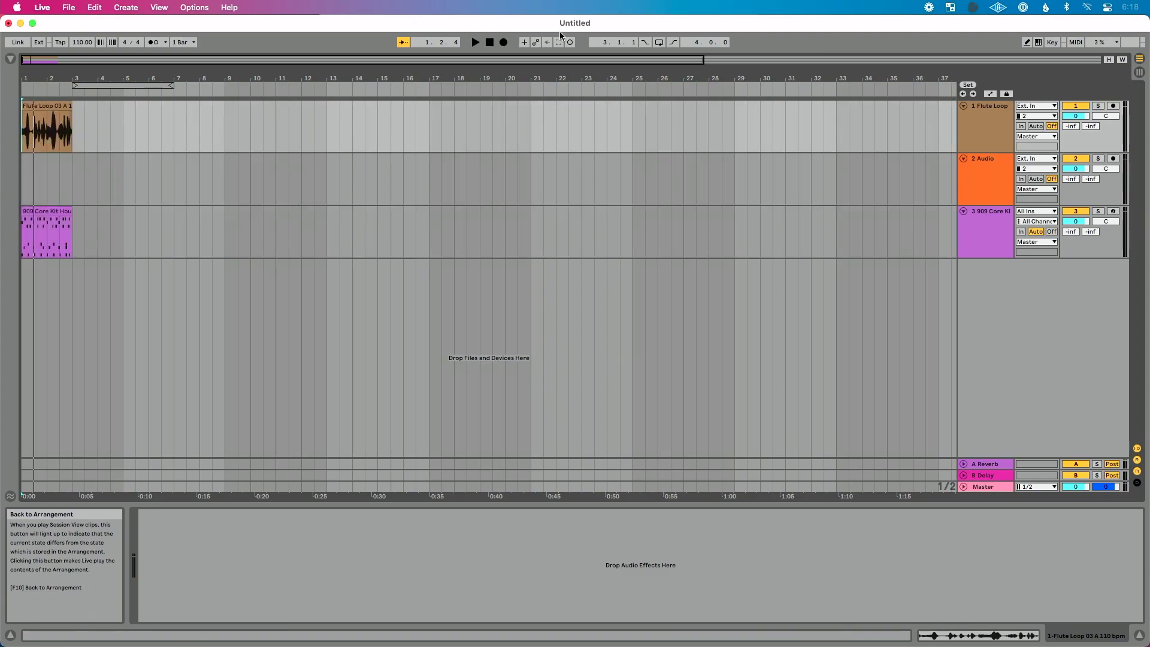
left_click(475, 42)
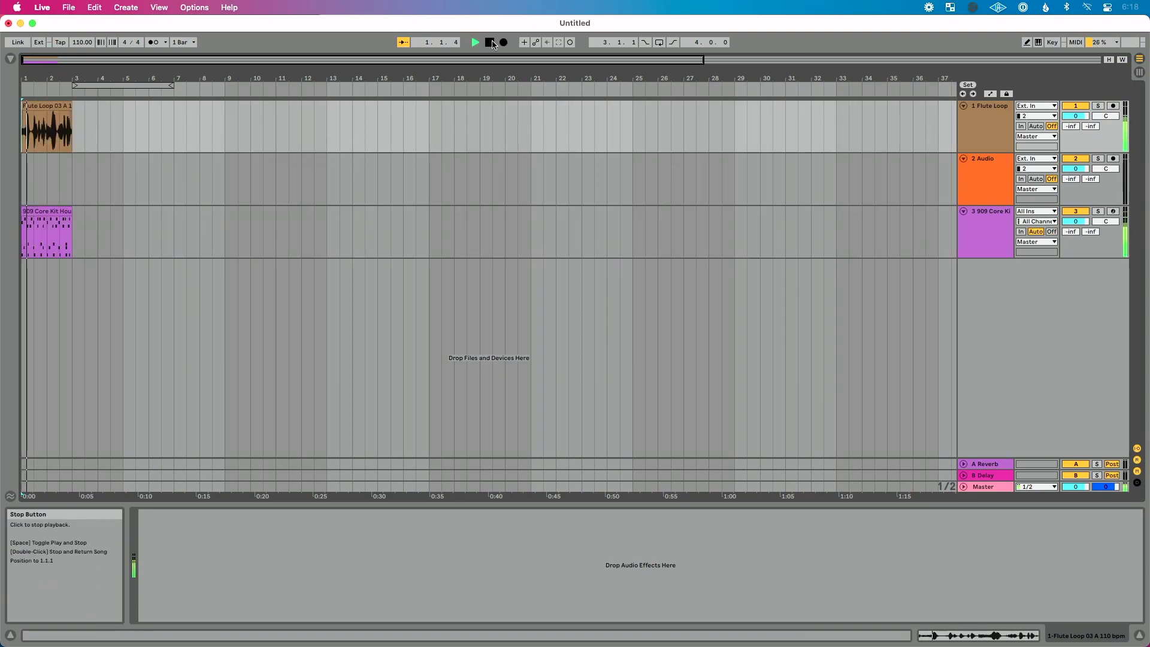
left_click(492, 43)
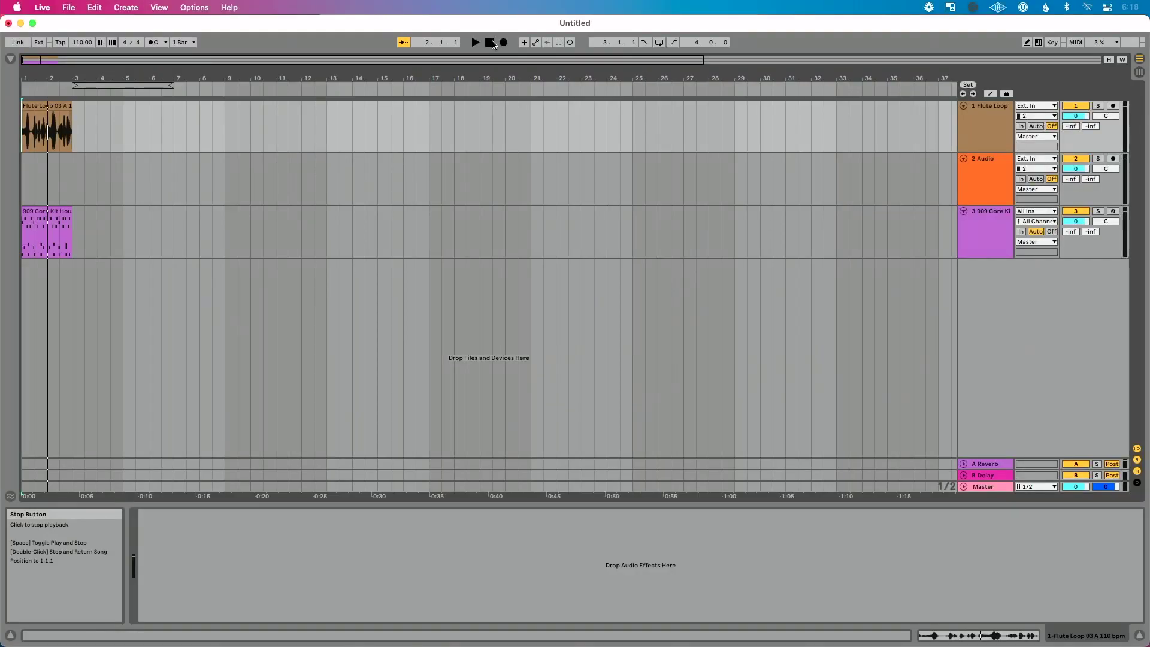
- Switch from Arrangement View to the Session View mixer
key("Tab")
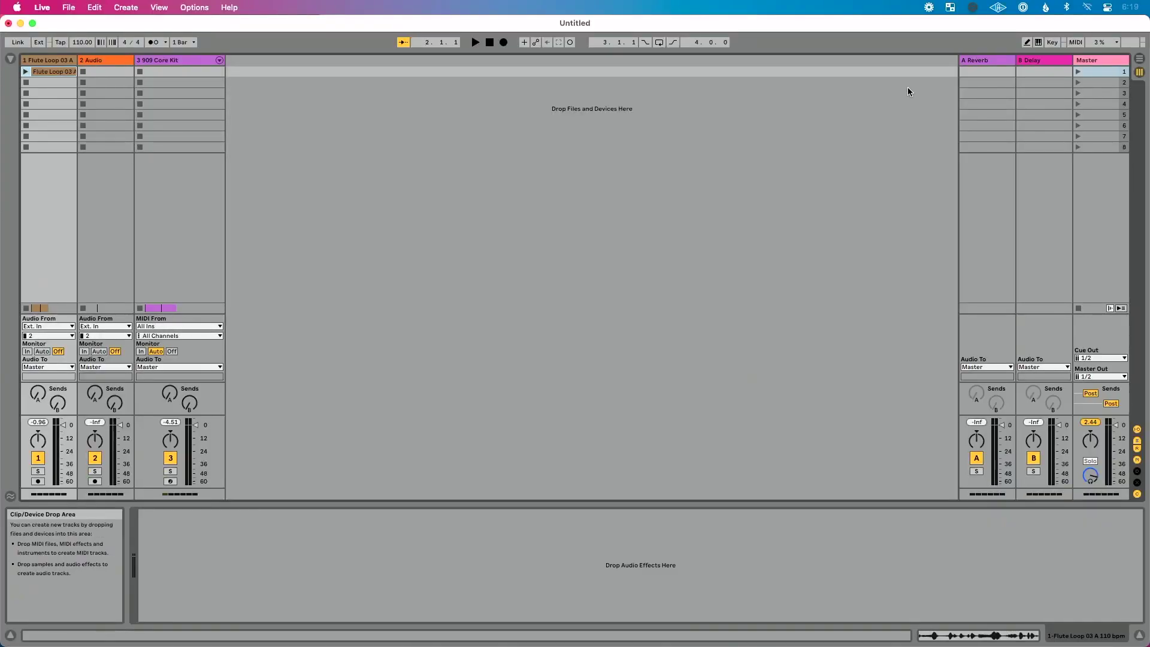
- Insert an armed MIDI track and reach MIDI preferences via its MIDI From chooser's Configure…
key("super+shift+t")
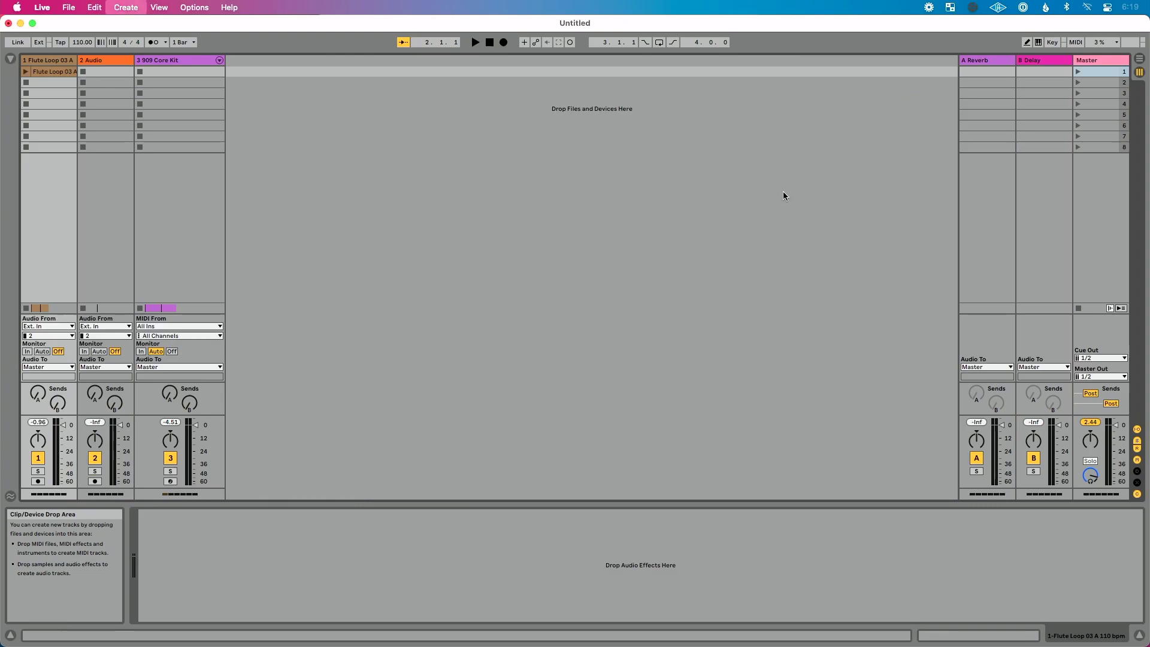
left_click(97, 482)
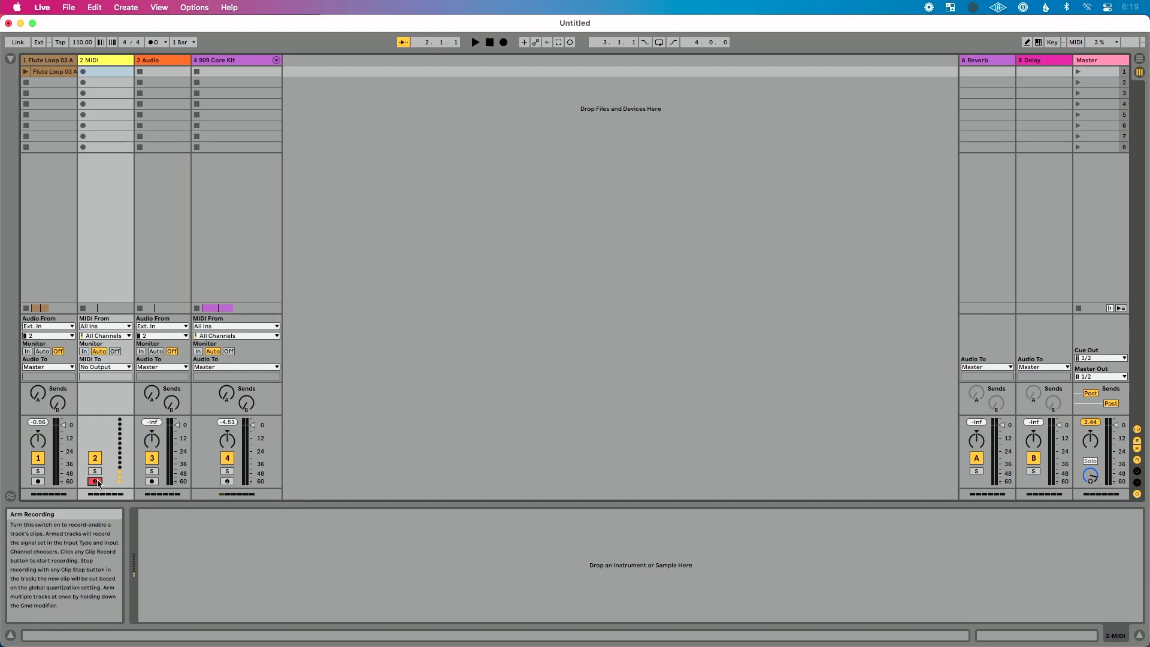
left_click(93, 326)
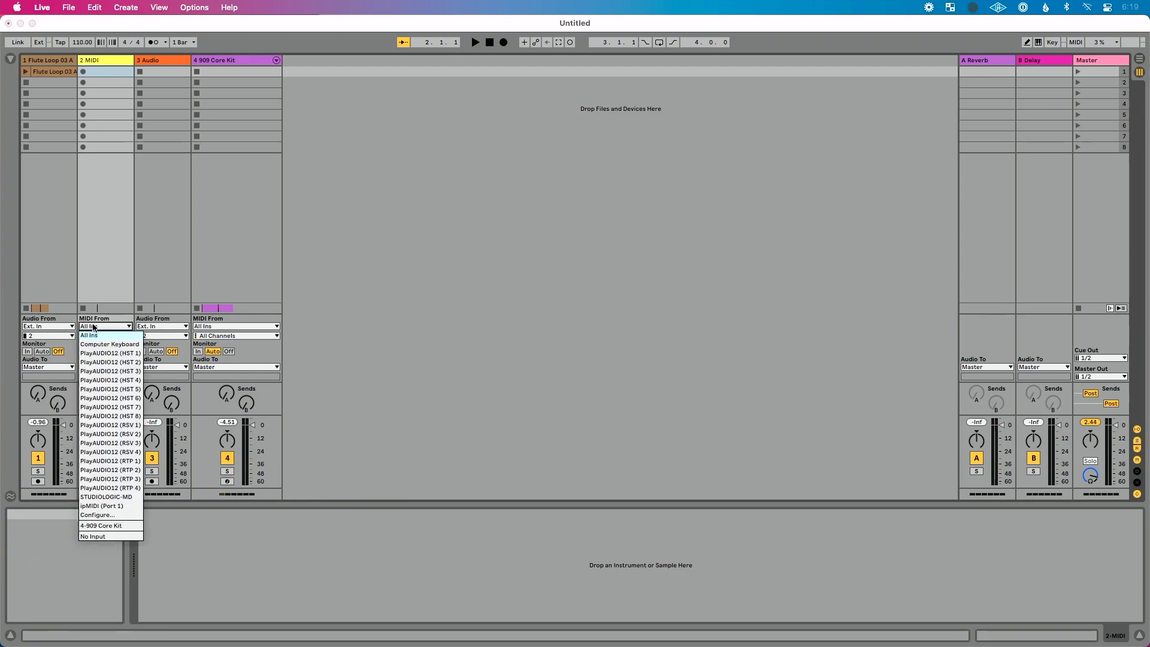
left_click(96, 515)
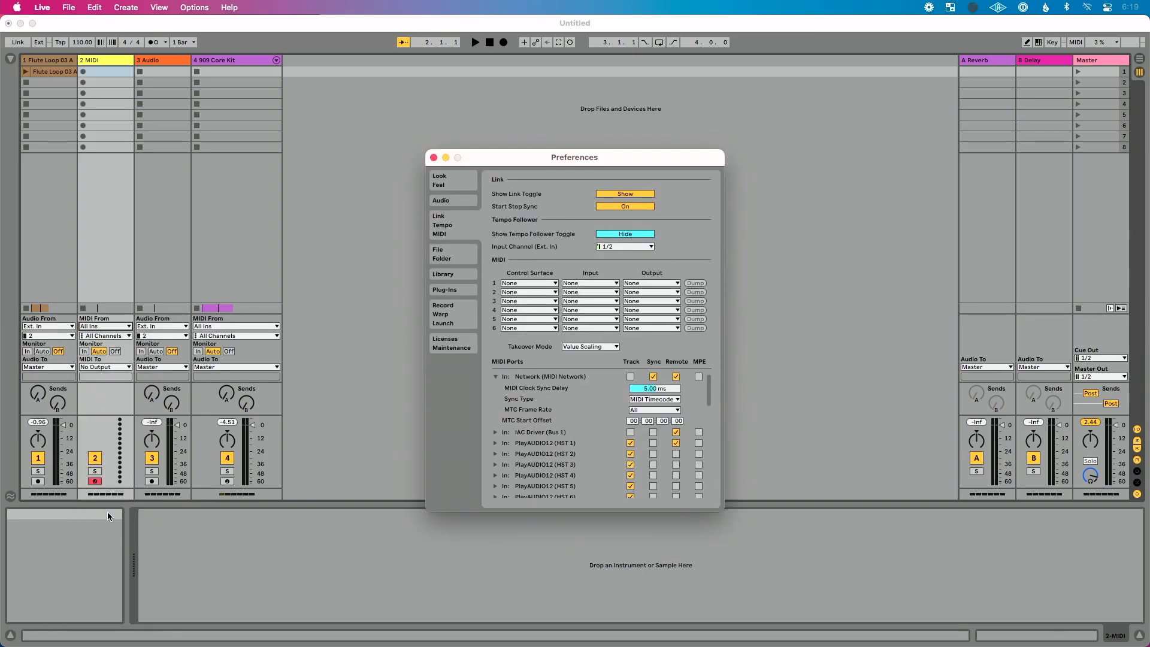
- On Link/Tempo/MIDI preferences, collapse the Network port and scroll through the MIDI Ports list
key("super+comma")
key("super+comma")
left_click(496, 376)
scroll(496, 375, "down", 5)
scroll(495, 375, "up", 5)
scroll(495, 374, "down", 2)
scroll(513, 428, "down", 5)
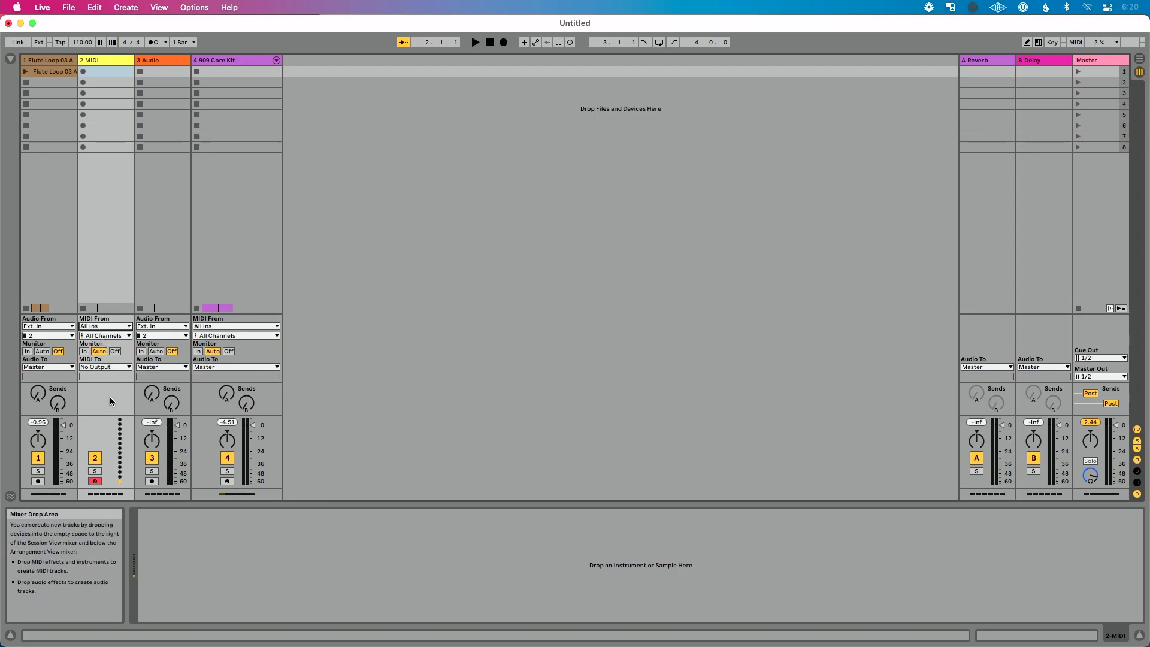
- With 2 MIDI selected, search Instruments for 'flute' and expand Wavetable > Synth Keys
left_click(110, 60)
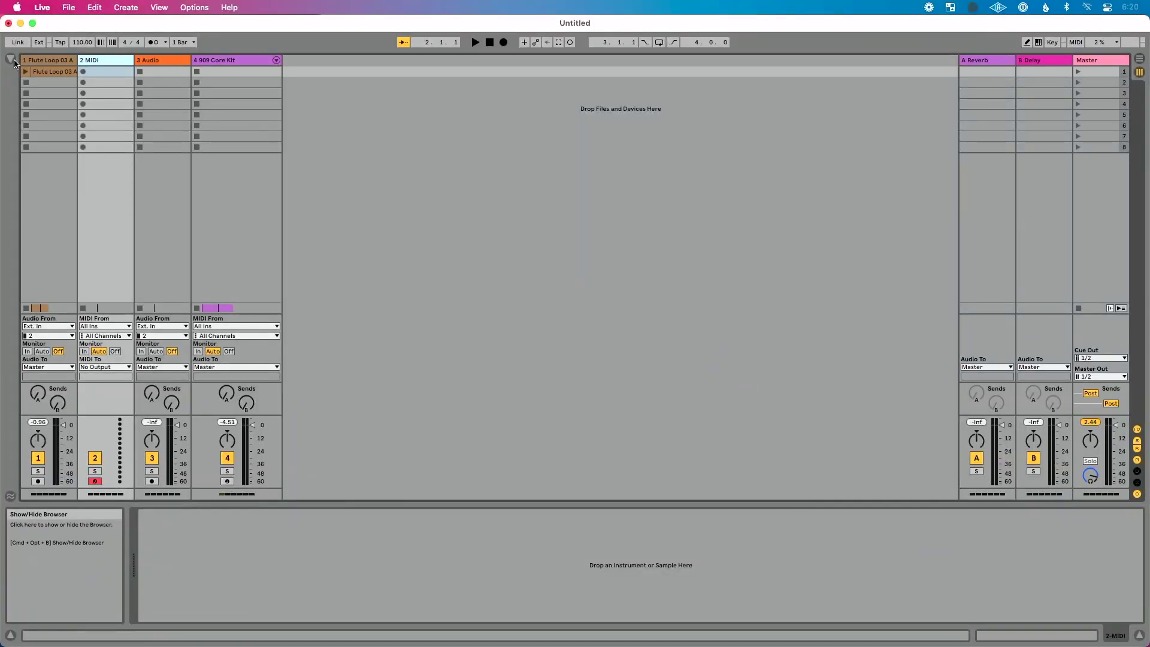
left_click(11, 59)
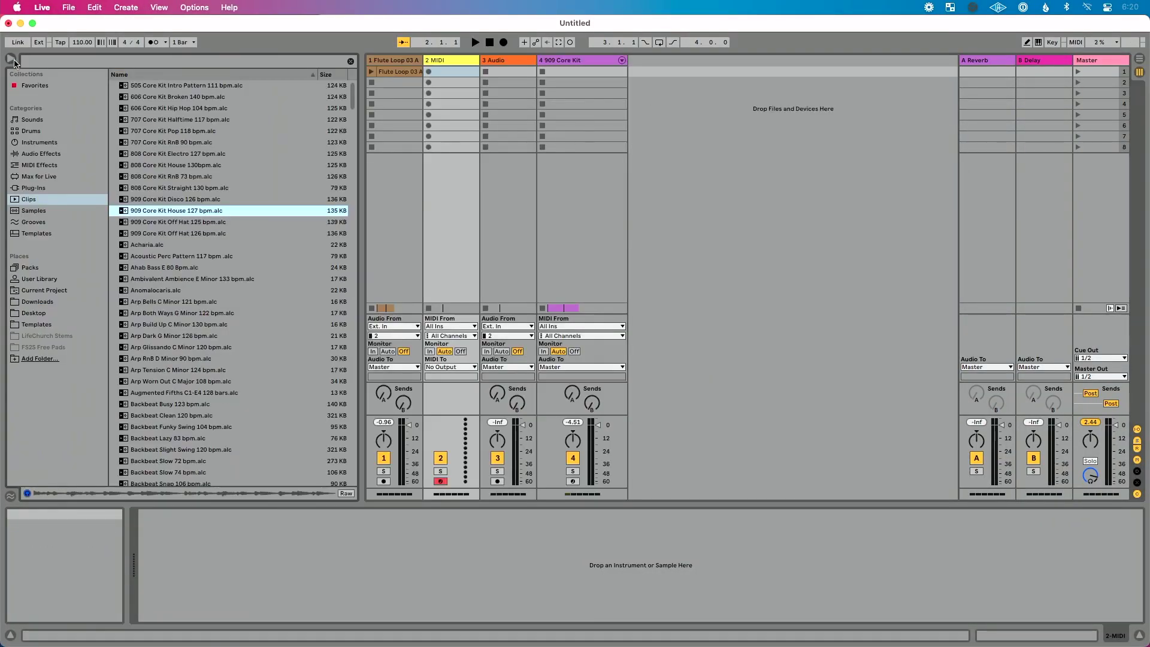
left_click(40, 143)
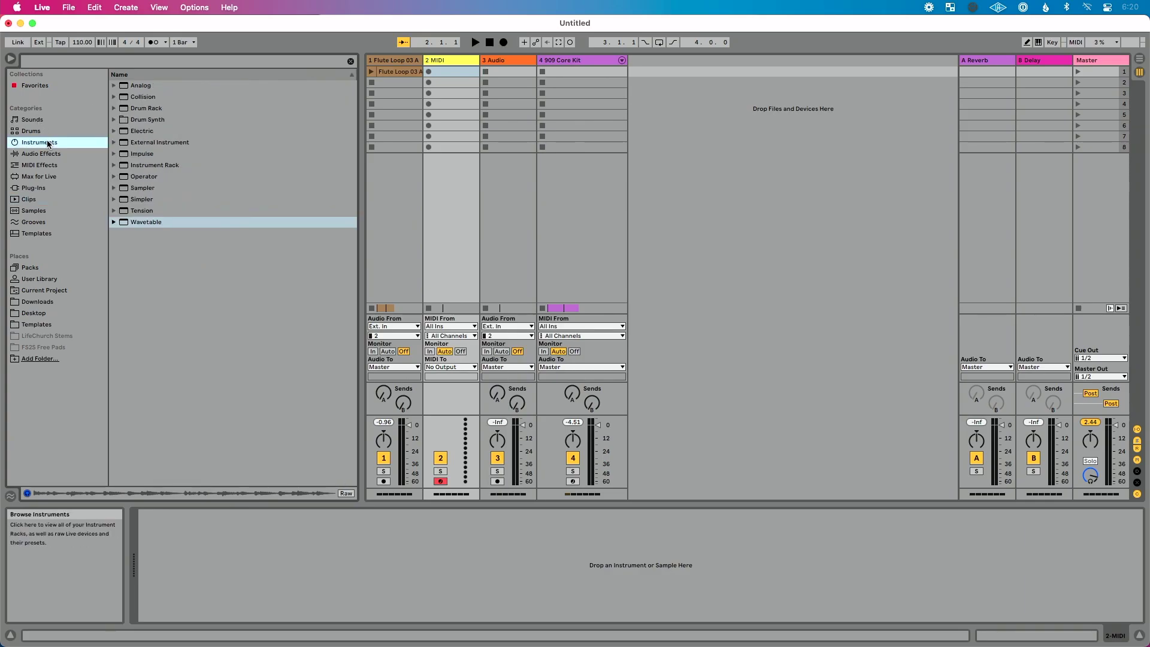
left_click(127, 63)
type("flute")
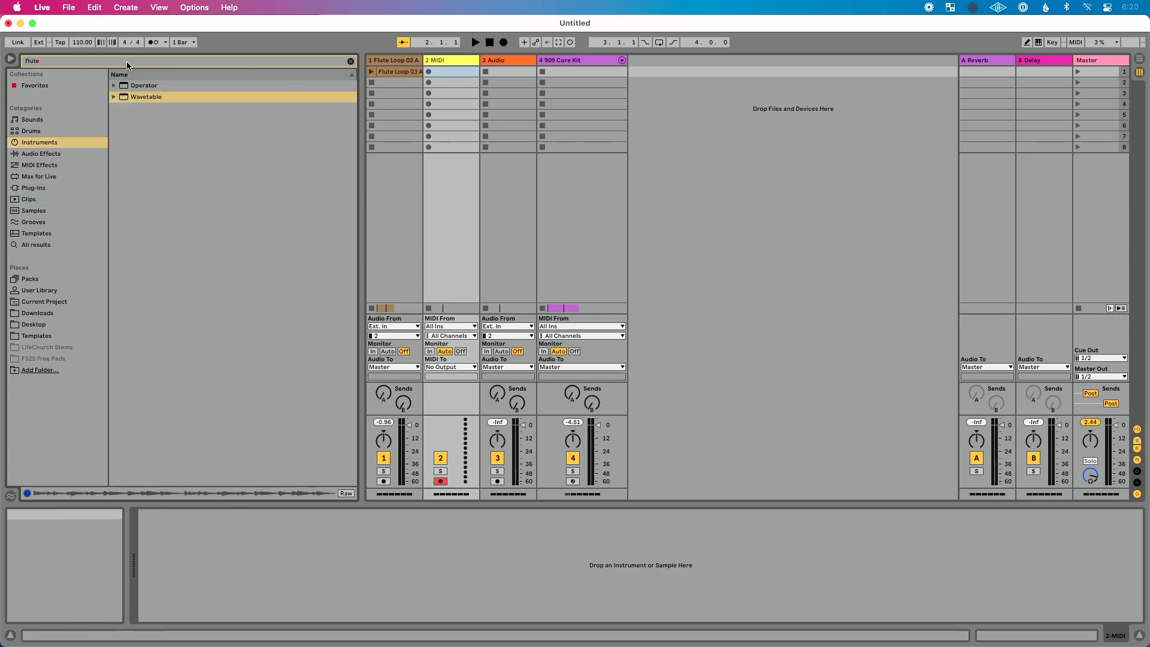
left_click(114, 96)
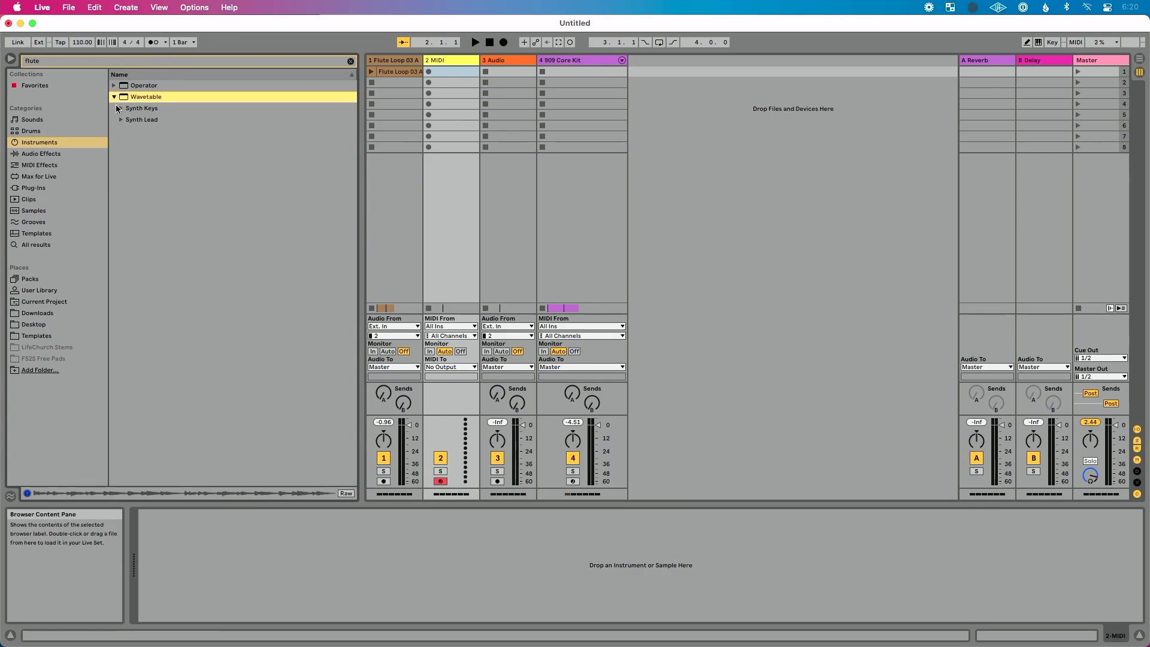
left_click(122, 109)
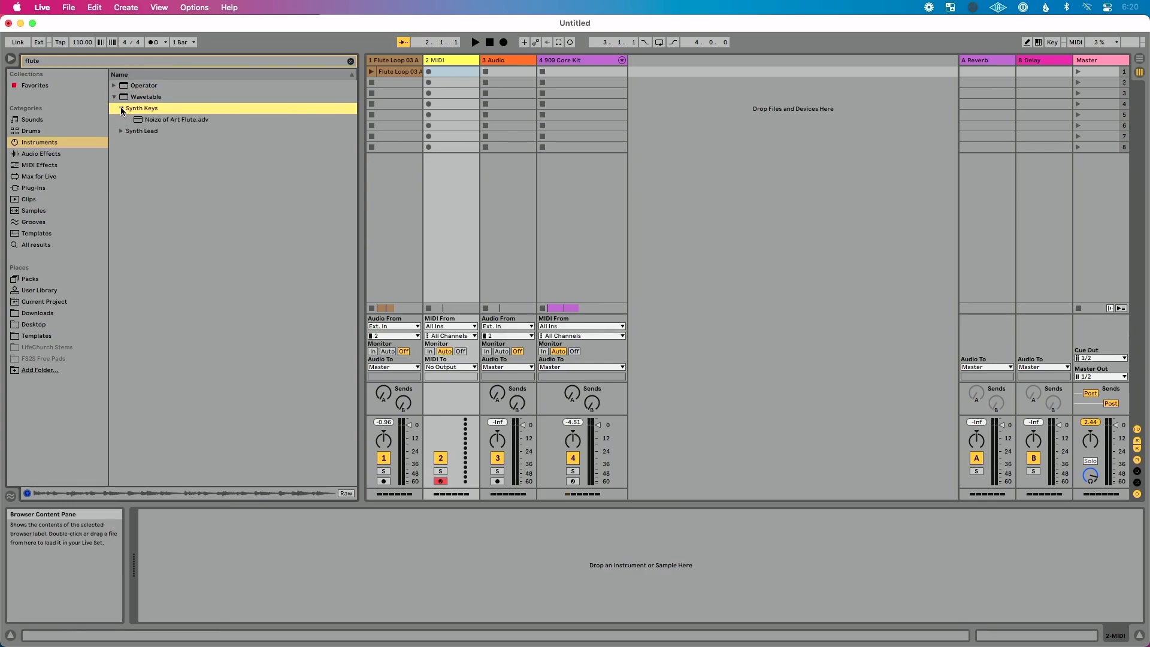
- Drag Noize of Art Flute.adv from the Browser onto the 2 MIDI track
left_click_drag(169, 123, 446, 82)
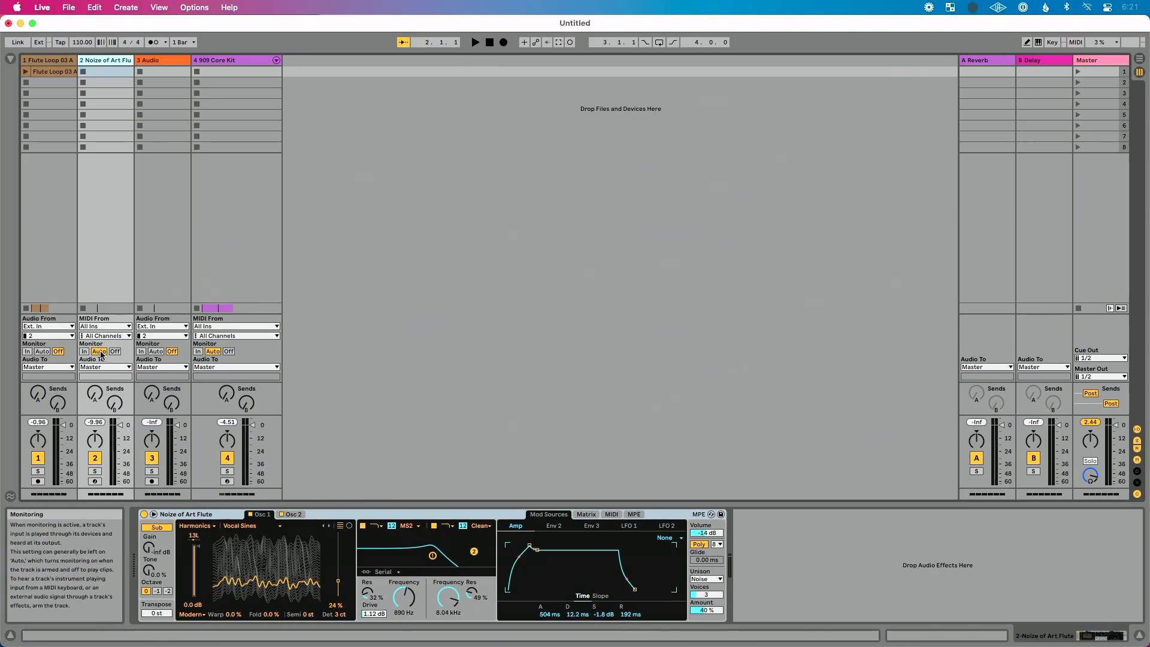
- Arm track 2, Noize of Art Flute, in the Session mixer
left_click(95, 482)
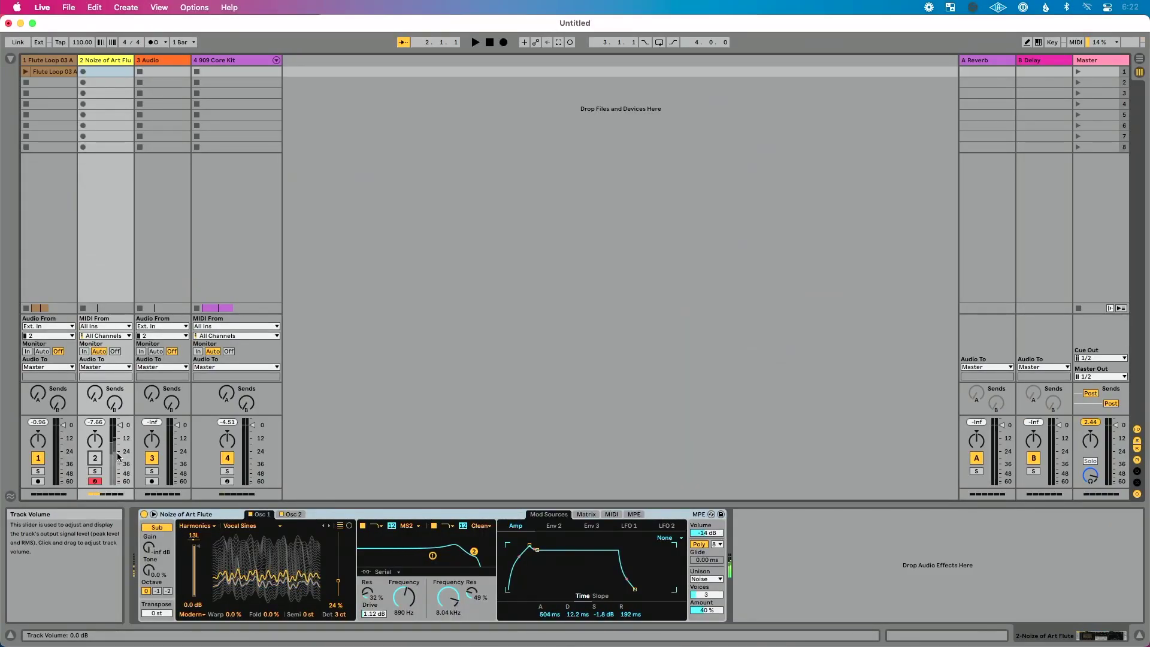
- Reactivate the Noize of Art Flute track so it plays again
left_click(96, 458)
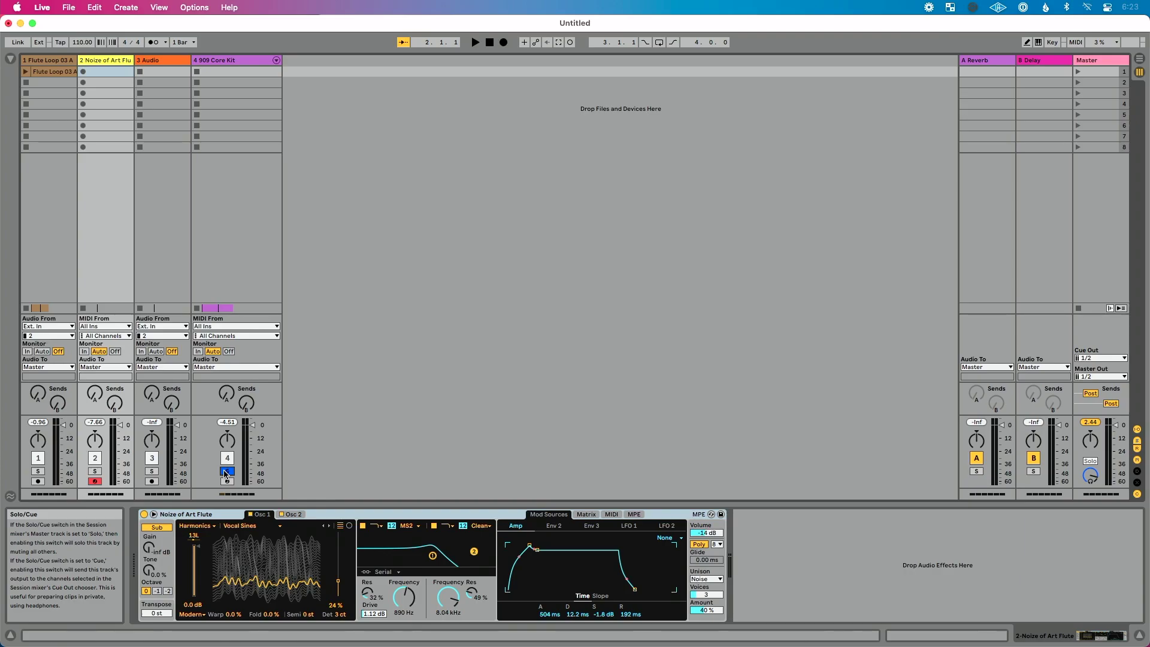
- Unsolo the 909 Core Kit track
left_click(226, 472)
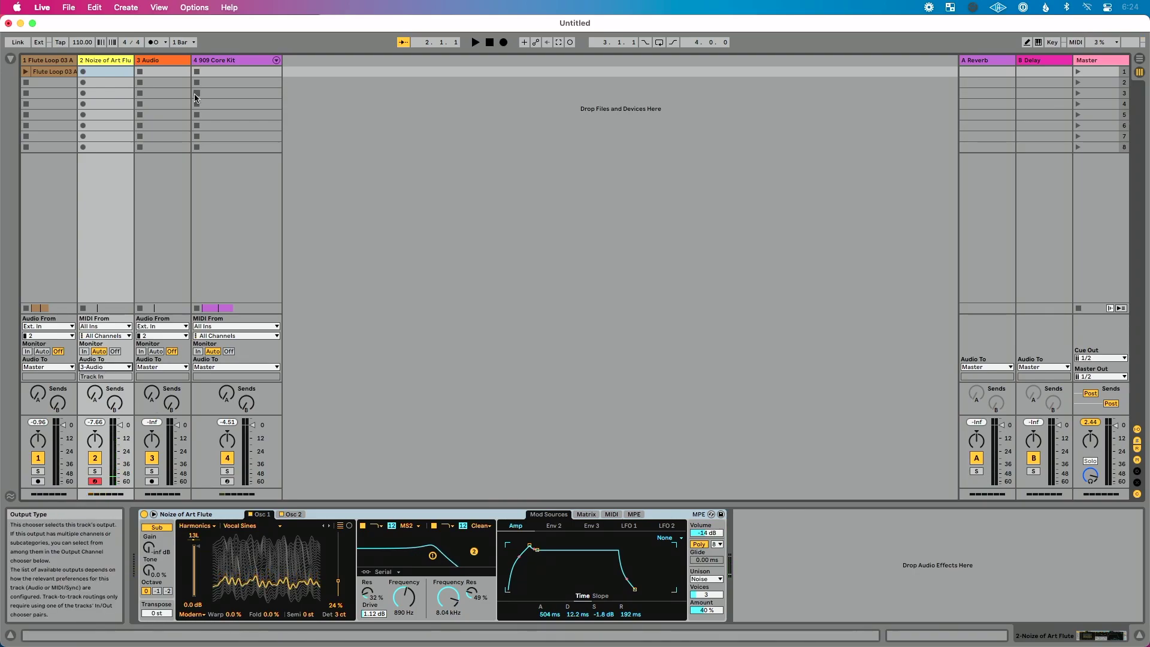
- Set the 3 Audio track's Monitor switch to In
left_click(174, 62)
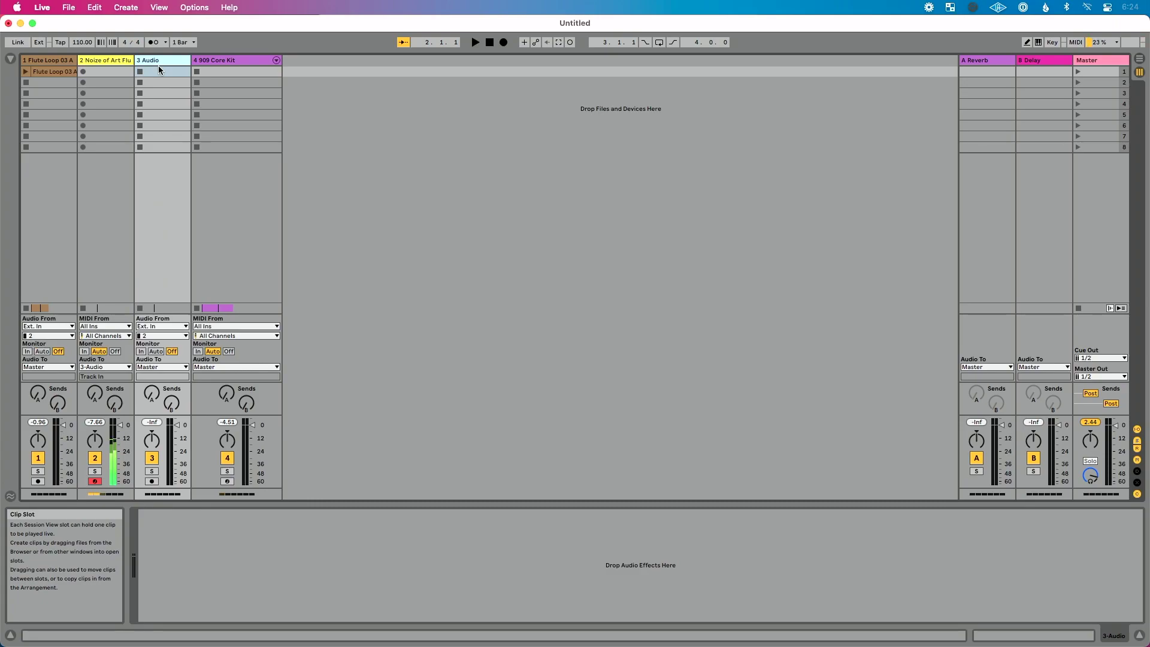
left_click(142, 351)
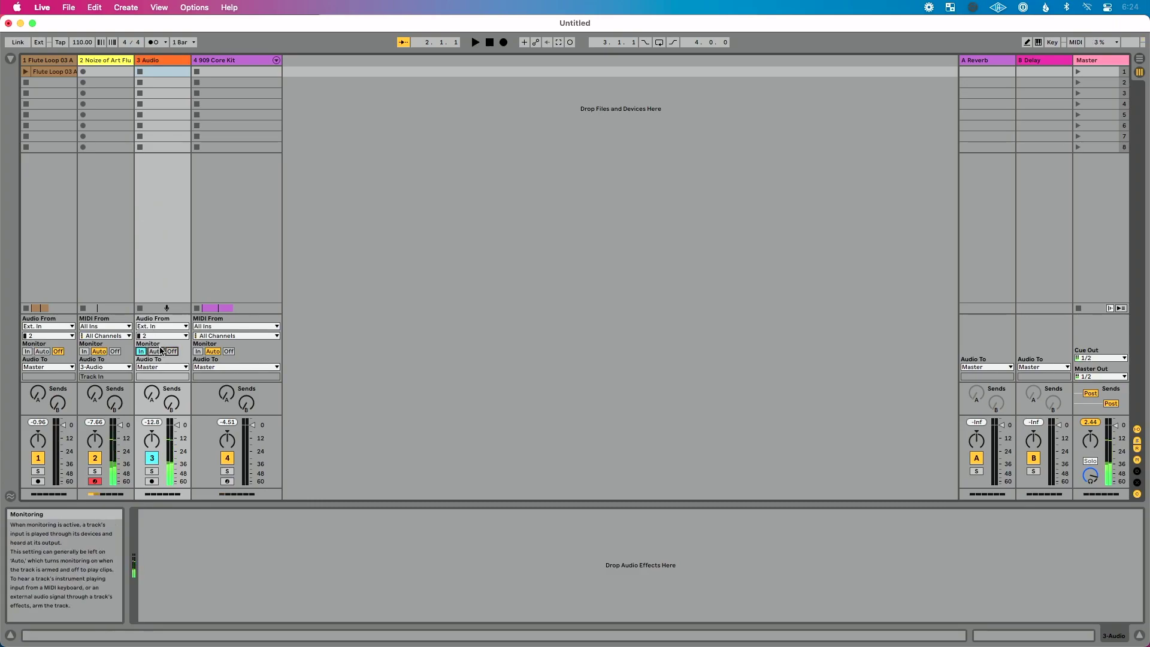
left_click(122, 367)
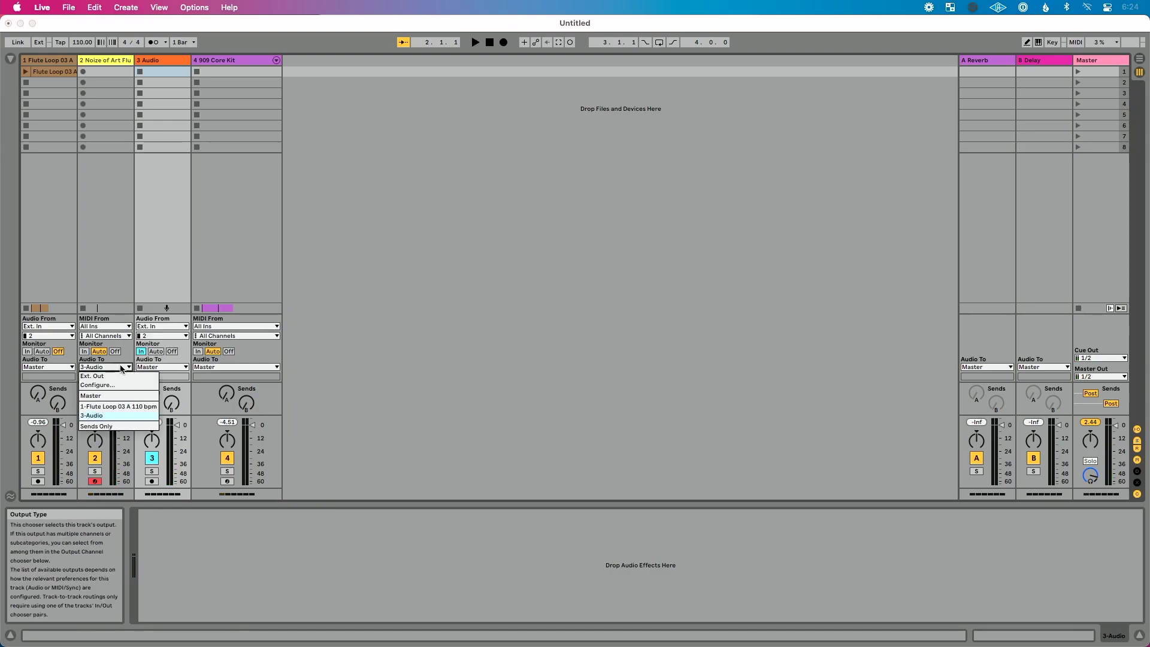
- Set the Noize of Art Flute track's Audio To output to Master
left_click(102, 396)
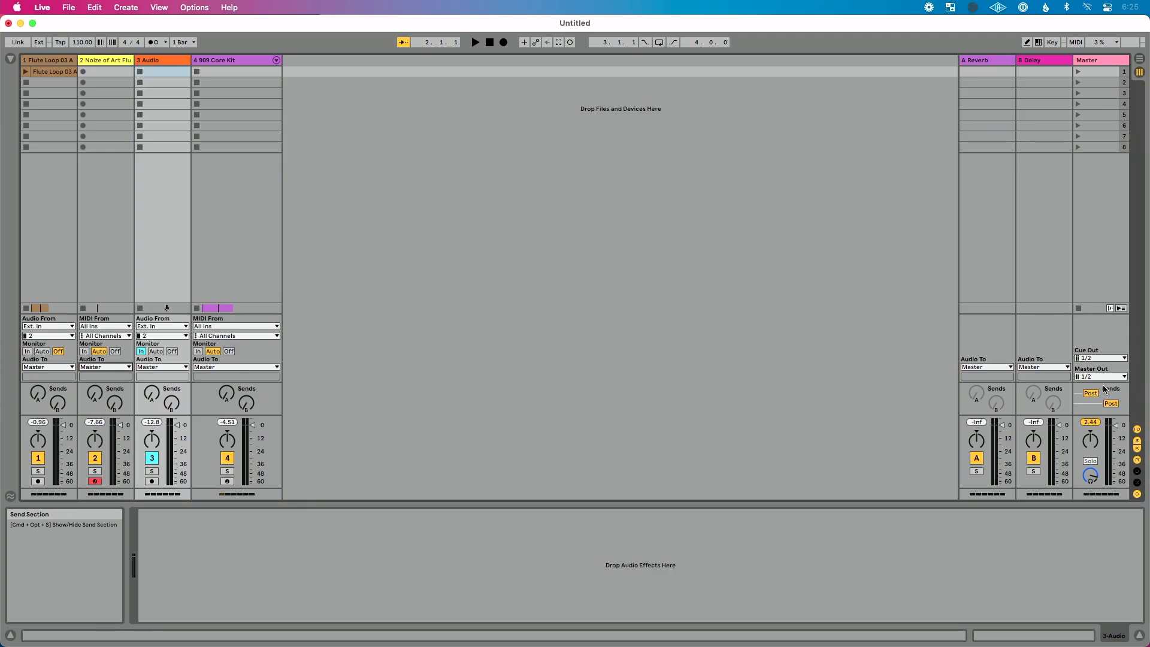
key("super+comma")
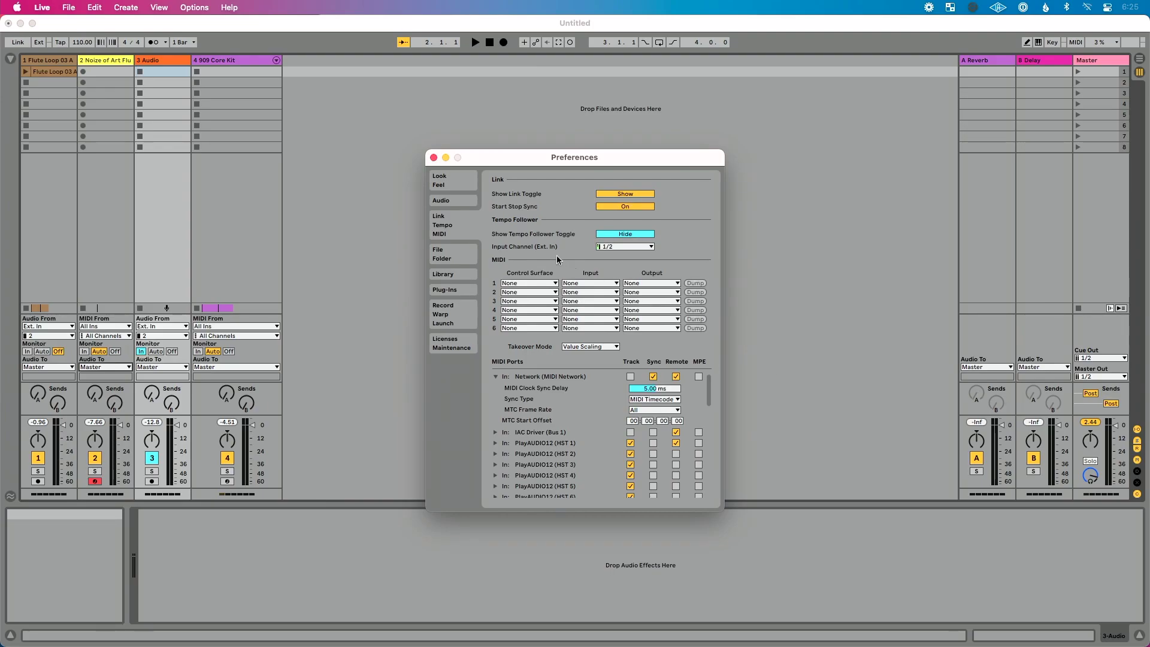
left_click(467, 203)
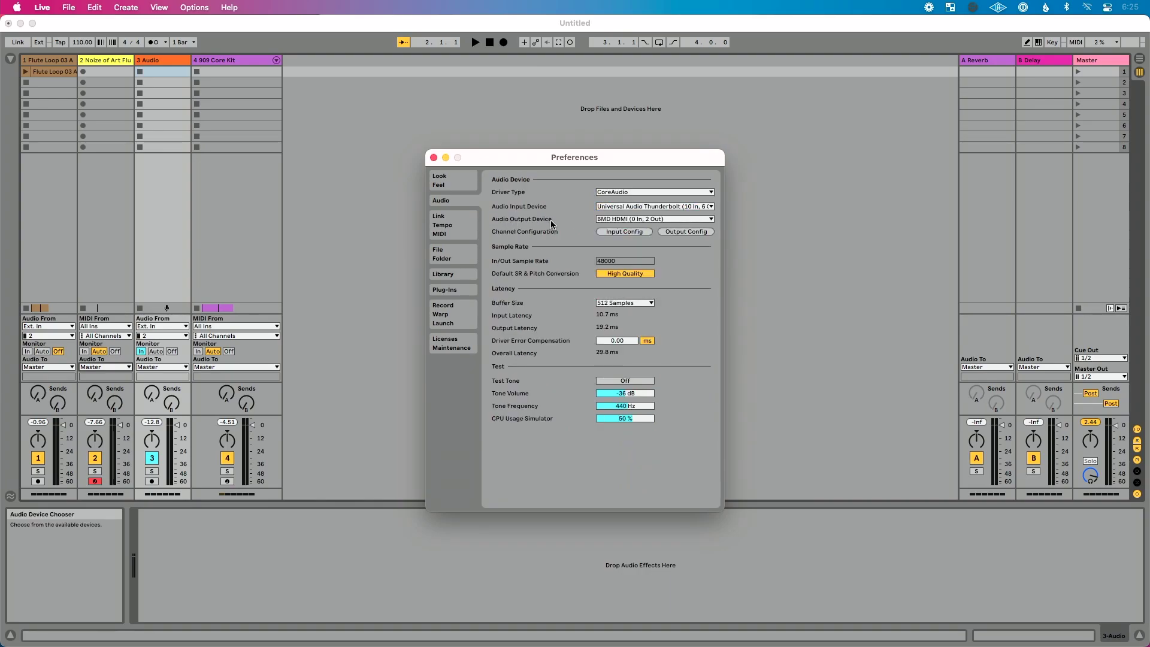
left_click(617, 219)
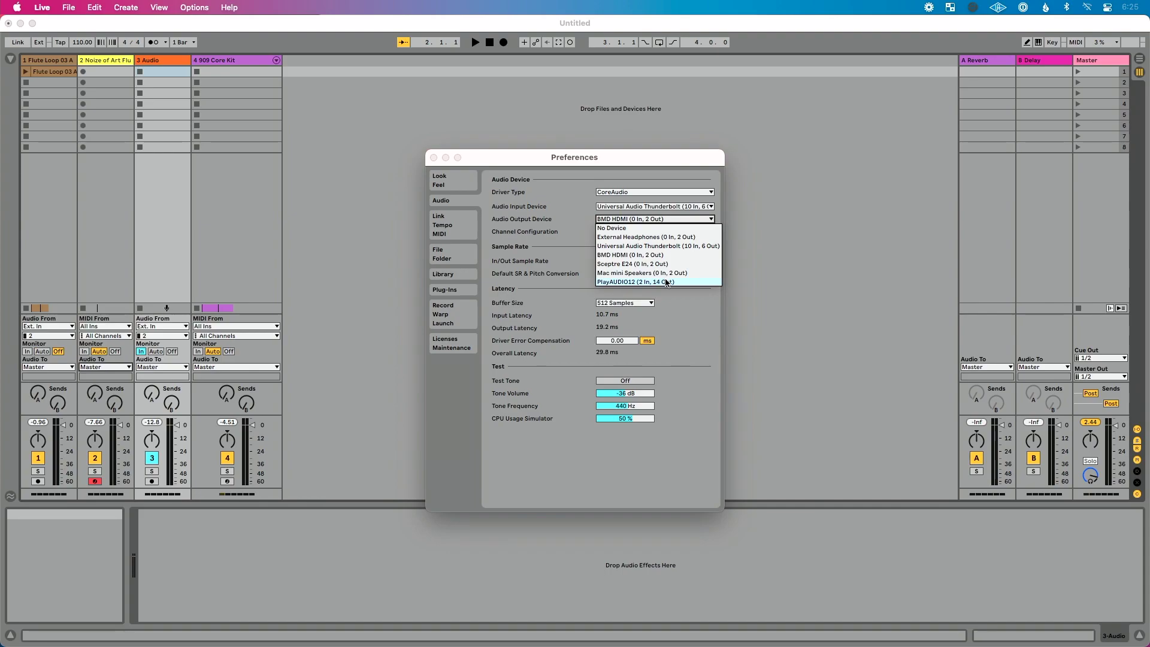
left_click(663, 255)
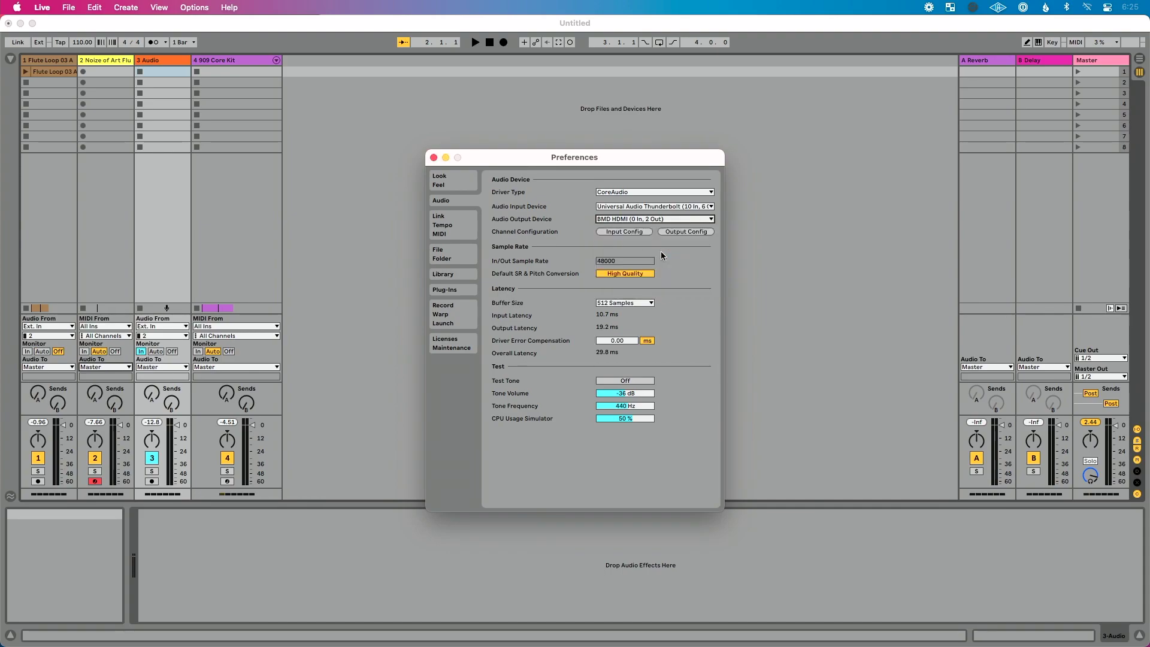
left_click(434, 159)
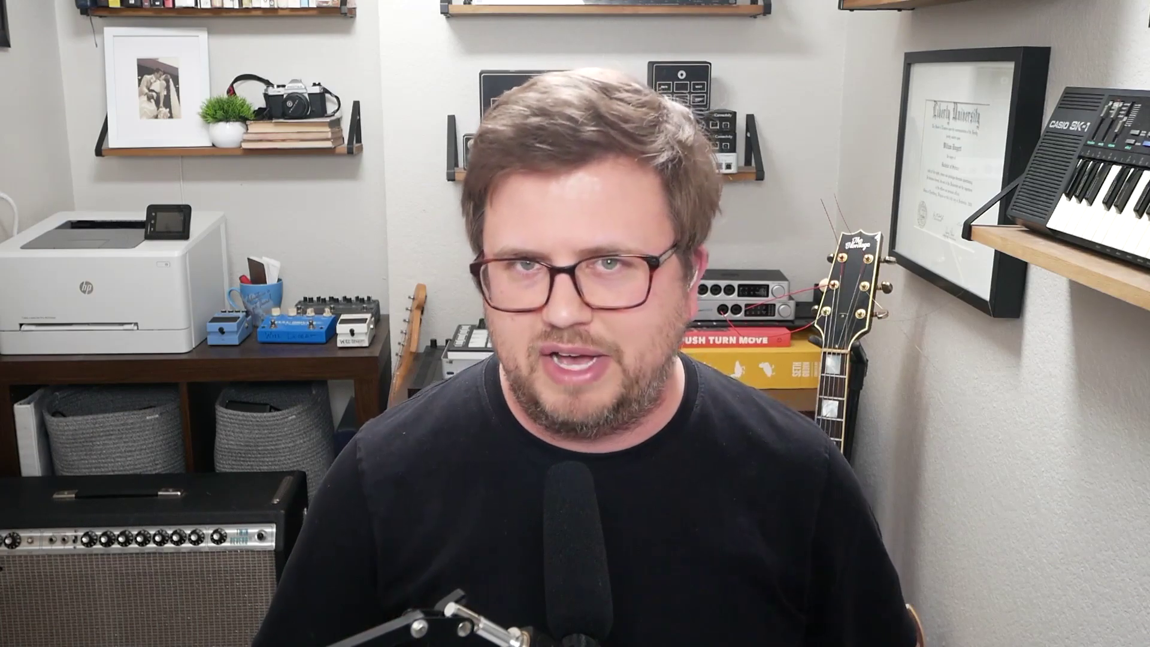